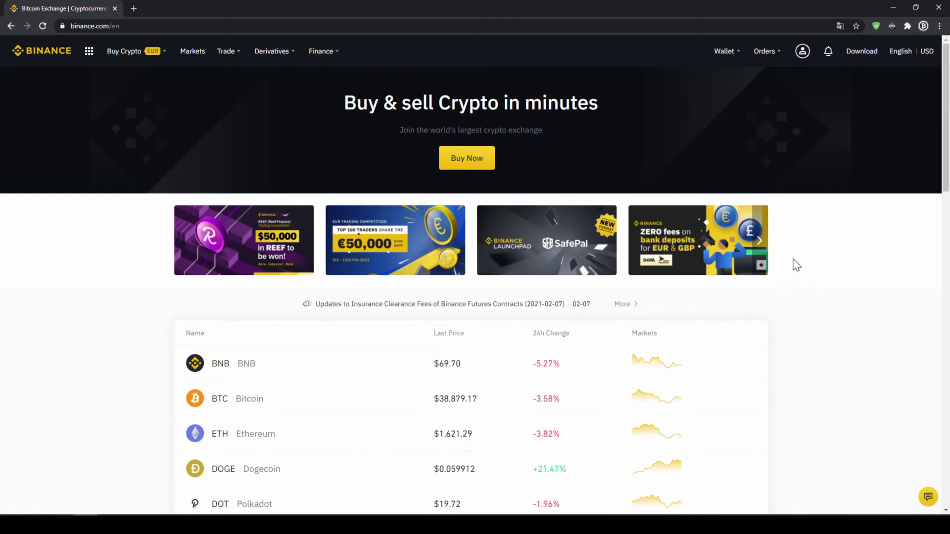
- Open Basic Info from the profile menu and confirm Identity Verification shows Verified
mouse_move(802, 51)
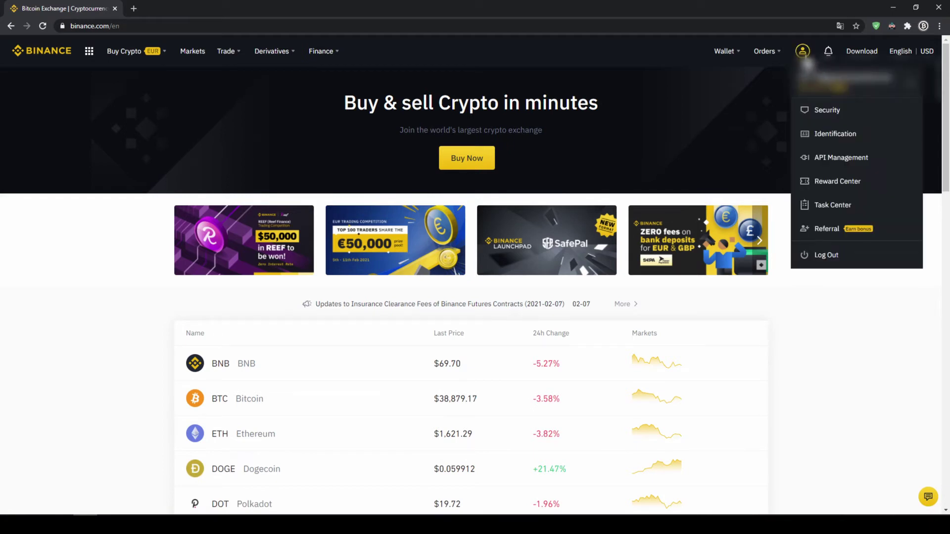
click(832, 141)
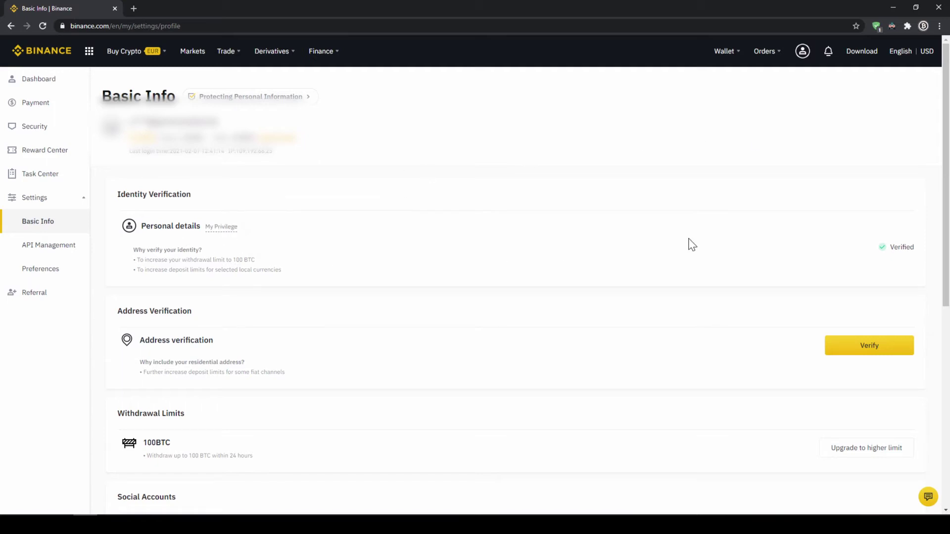
drag(889, 247, 922, 258)
click(922, 260)
- Open the Fiat and Spot wallet and review its Fiat Balance and Crypto Balance sections
mouse_move(731, 55)
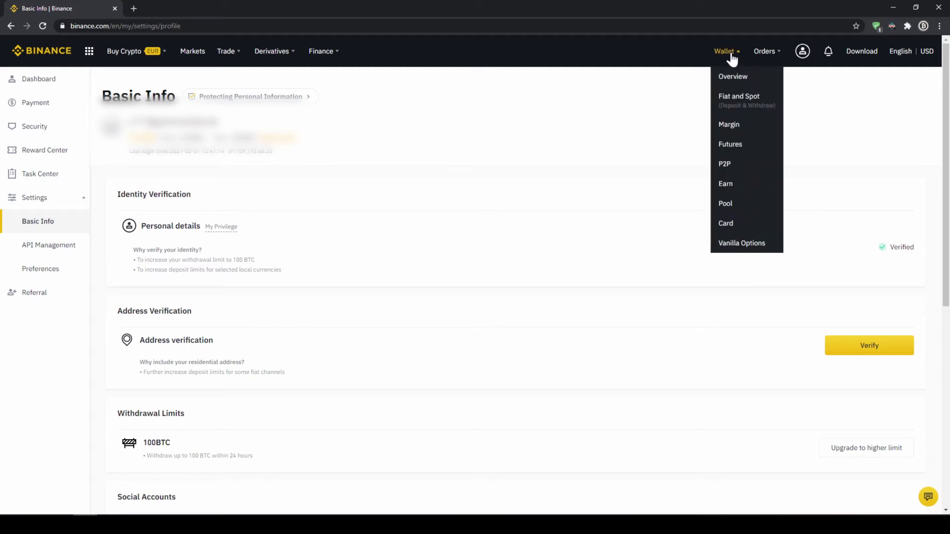
click(743, 110)
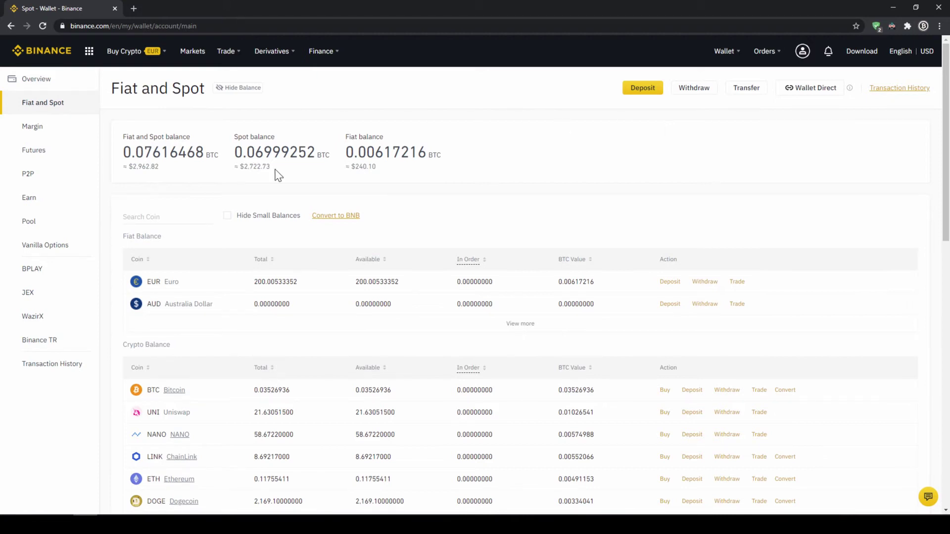
drag(132, 236, 178, 242)
drag(121, 345, 187, 352)
click(206, 352)
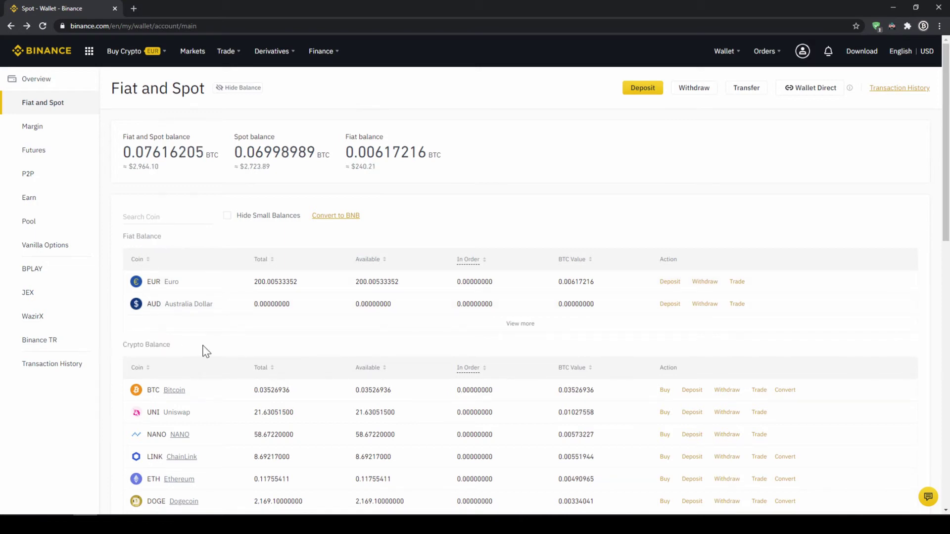
- Start a fiat deposit and pick USD as the deposit currency
click(643, 92)
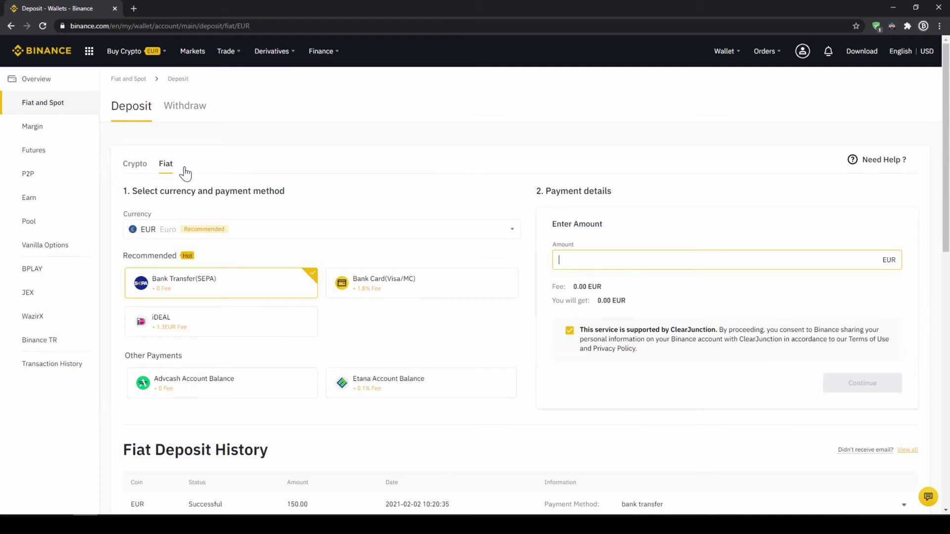
click(397, 241)
scroll(262, 304, down, 6)
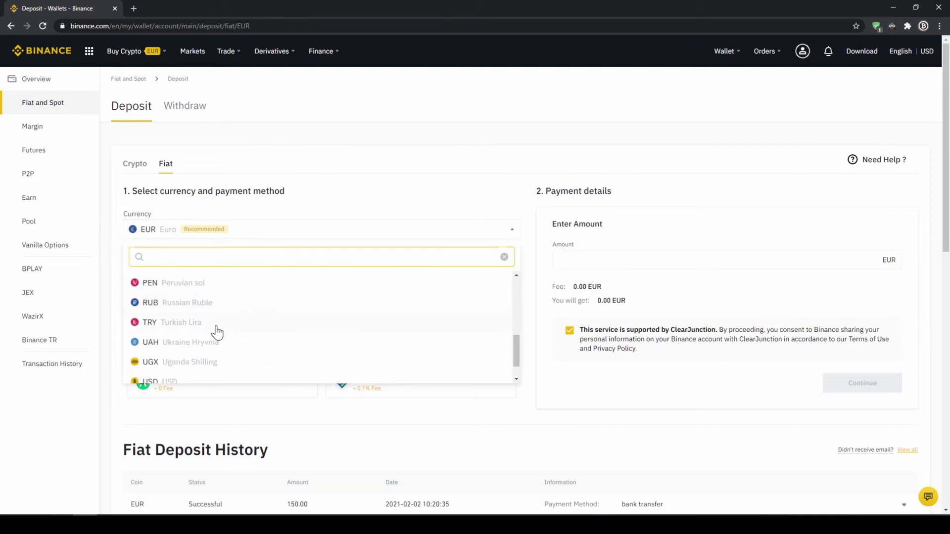
scroll(213, 338, down, 1)
click(197, 352)
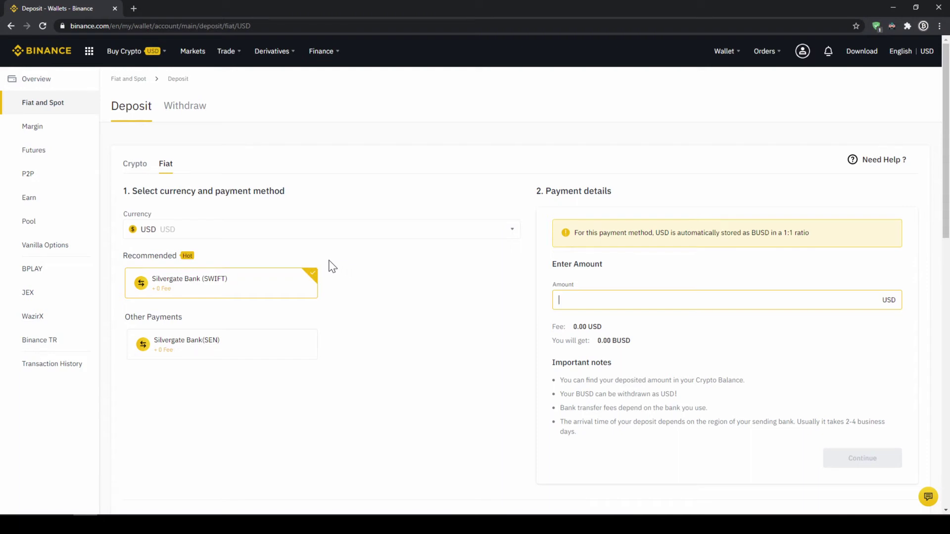
- Switch the deposit currency back to EUR
click(321, 225)
scroll(237, 328, up, 10)
click(171, 285)
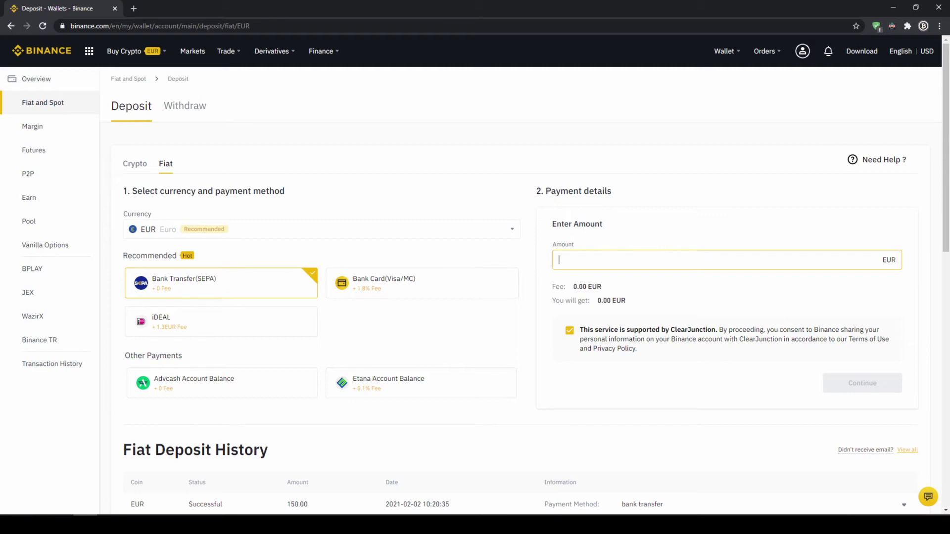
- Enter a 1000 EUR deposit amount and check the SEPA reference code in the bank details
text(100)
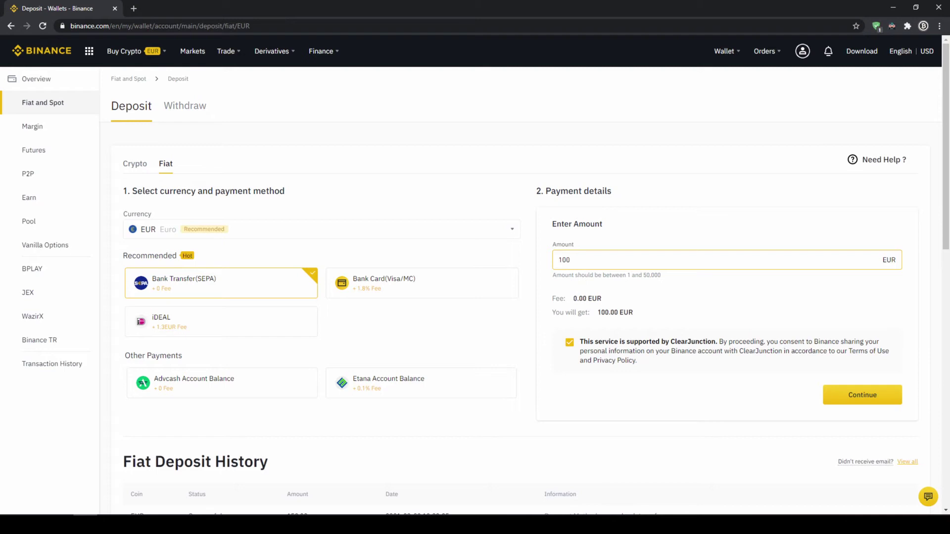
text(0)
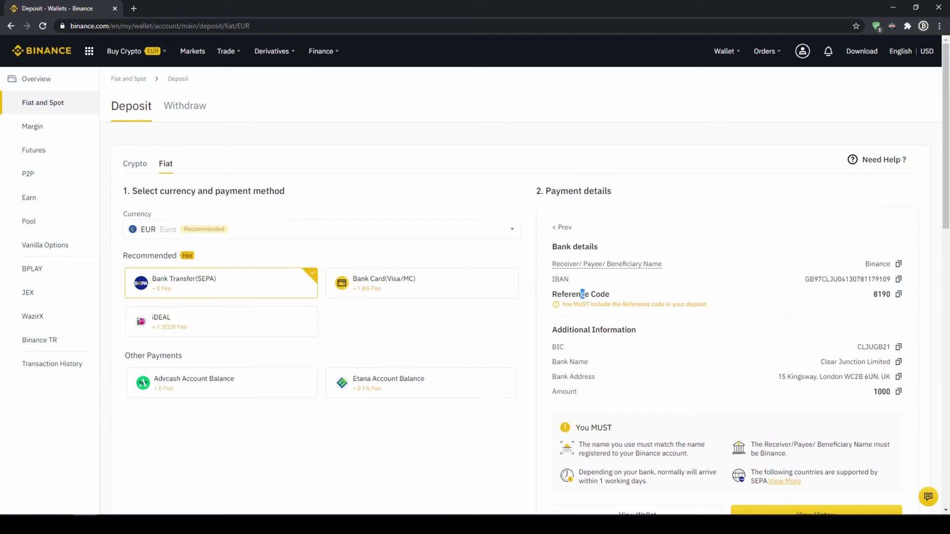
drag(590, 296, 809, 325)
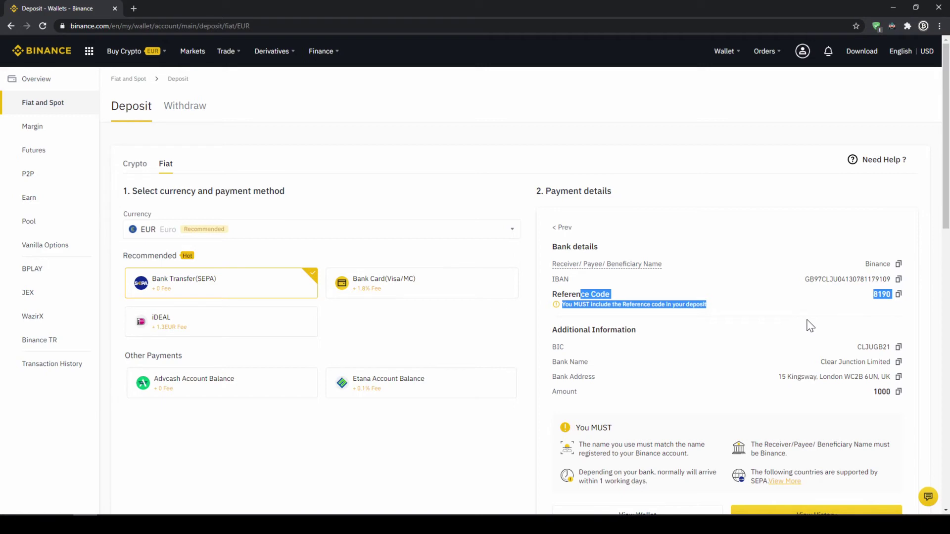
click(796, 339)
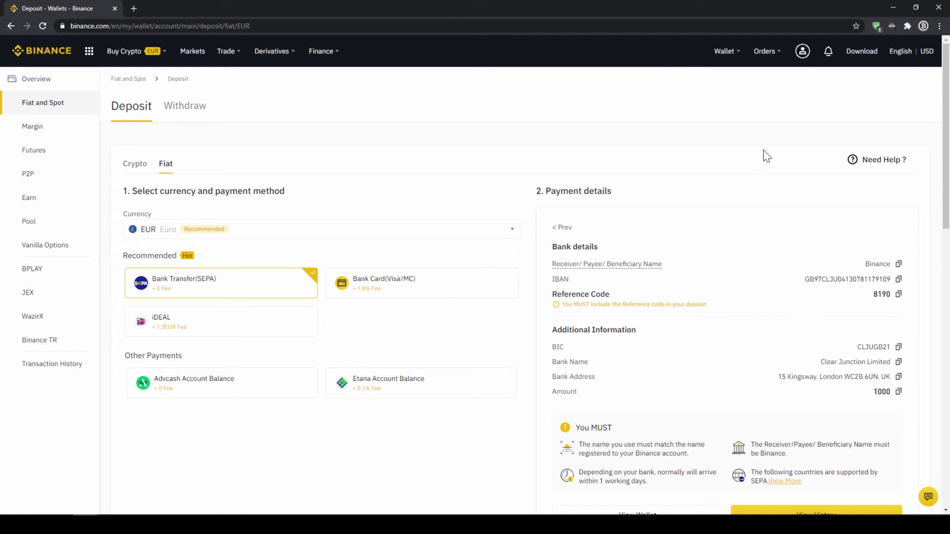
- Return to the Fiat and Spot wallet and check the 202.66188554 EUR balance
mouse_move(722, 52)
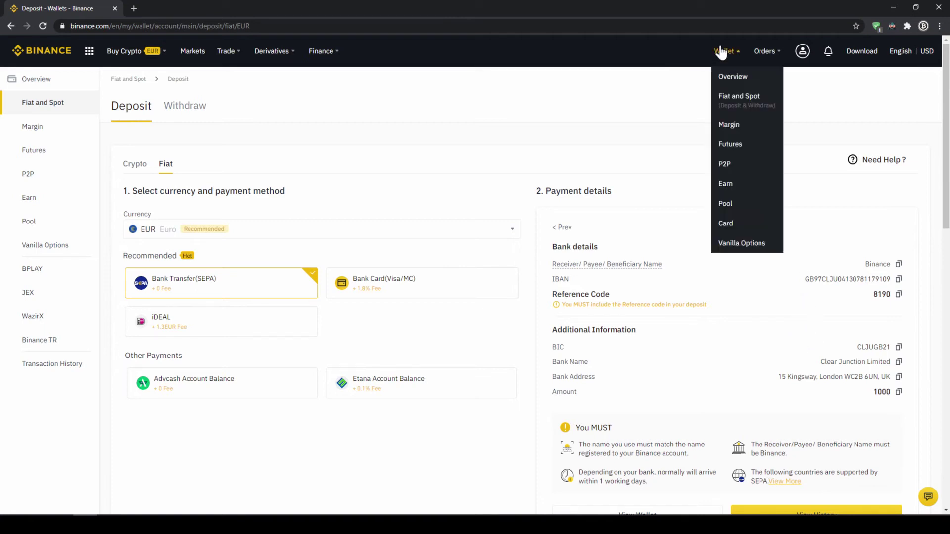
click(740, 99)
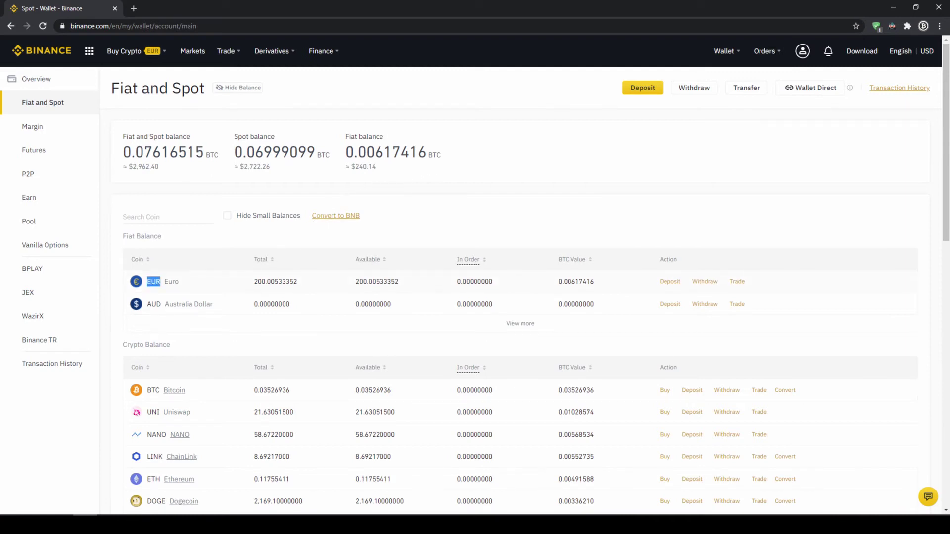
drag(162, 281, 312, 292)
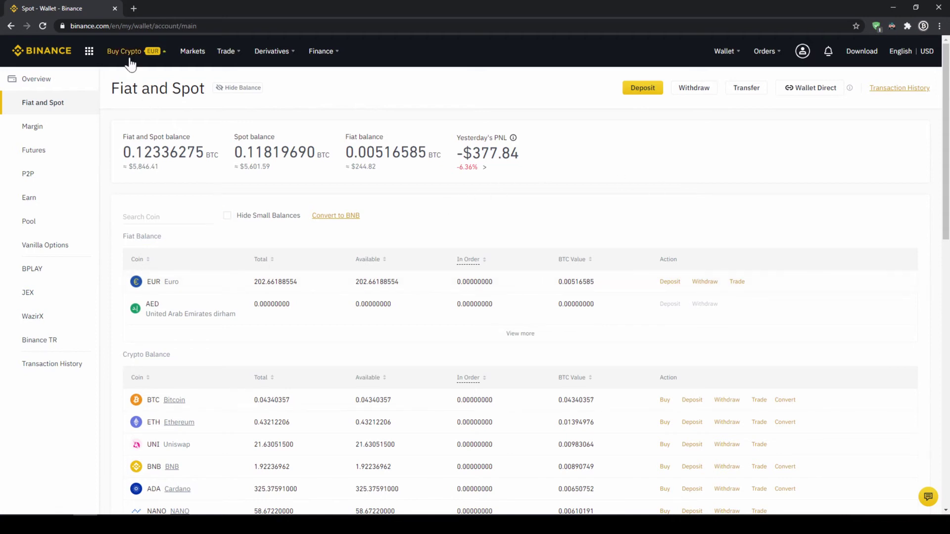
- Open Buy Crypto with Cash Balance, keeping EUR as the payment currency
mouse_move(130, 57)
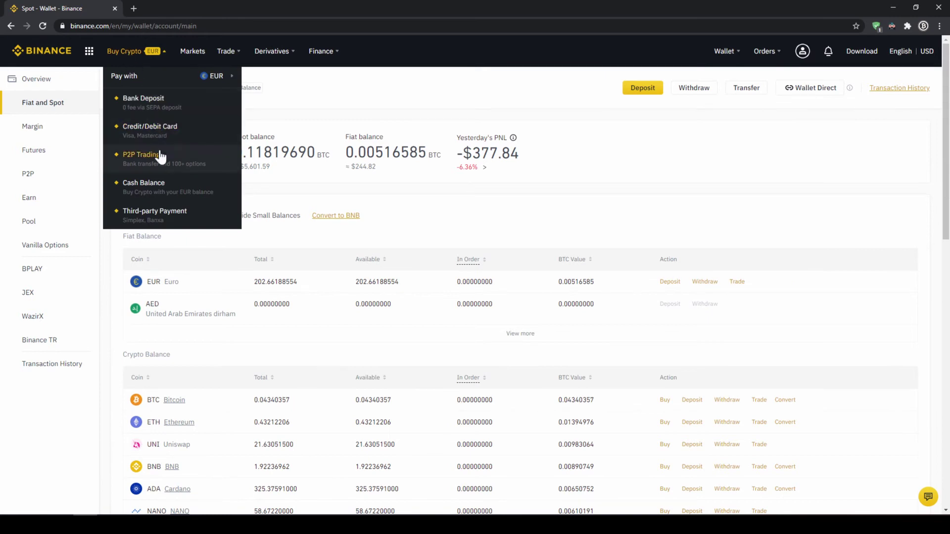
click(164, 186)
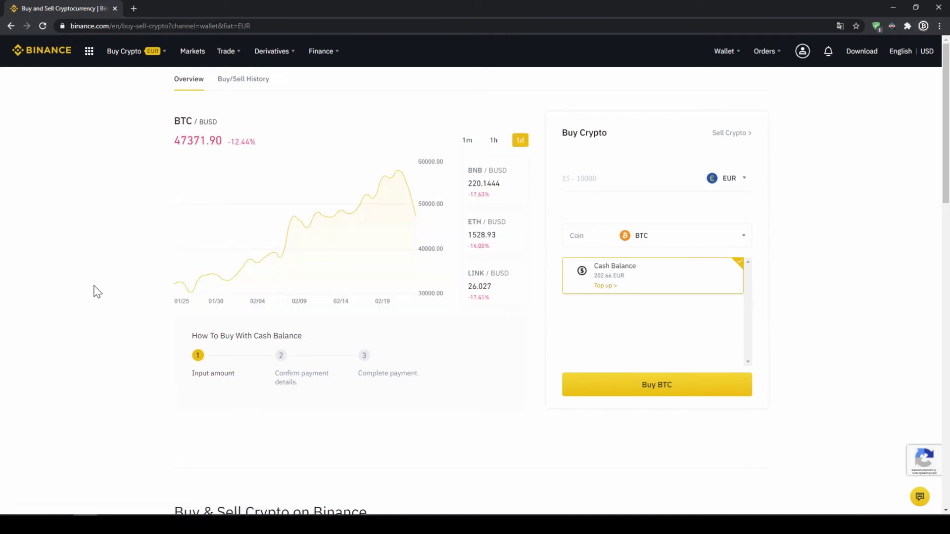
click(744, 184)
mouse_move(747, 246)
mouse_down()
mouse_move(740, 333)
mouse_move(749, 245)
mouse_up()
click(739, 184)
- Choose USDT as the coin to buy and enter 200 EUR to spend
click(637, 236)
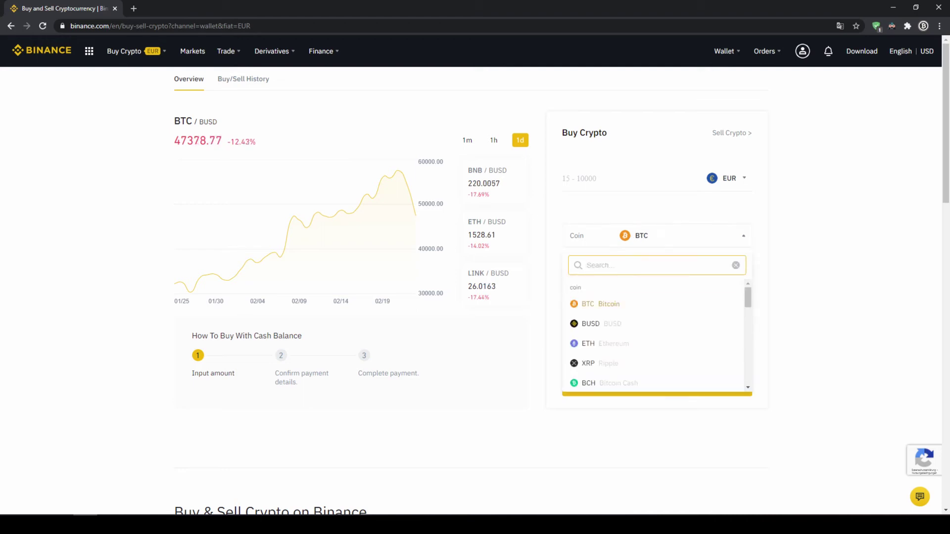
text(usdt)
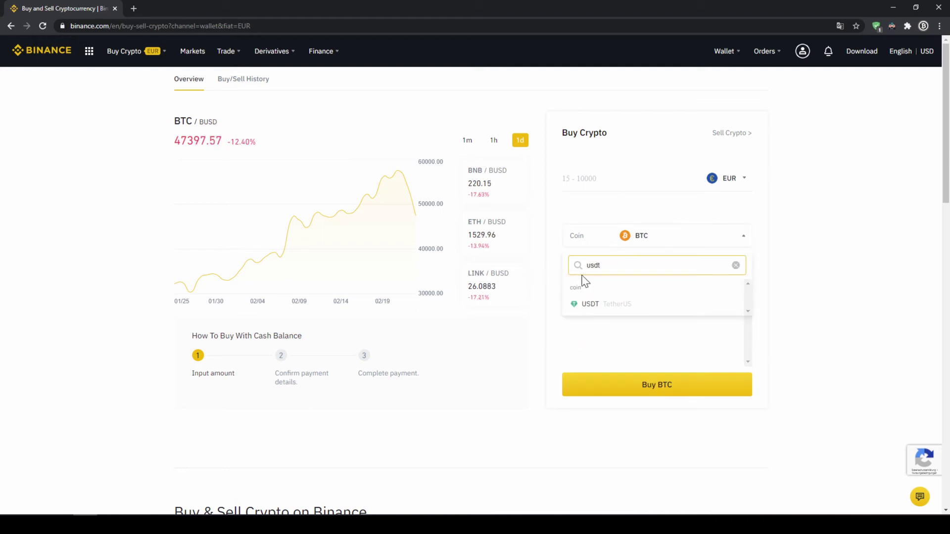
click(605, 305)
click(618, 179)
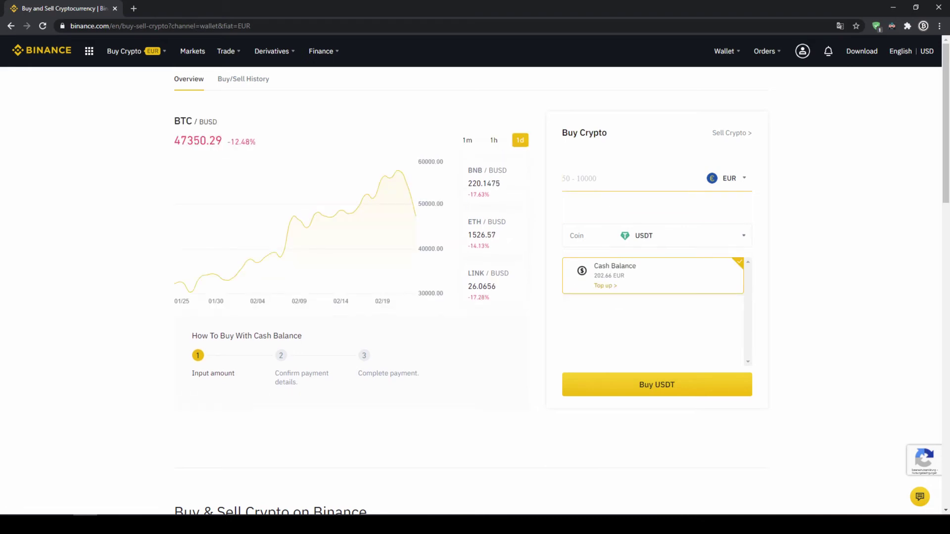
text(200)
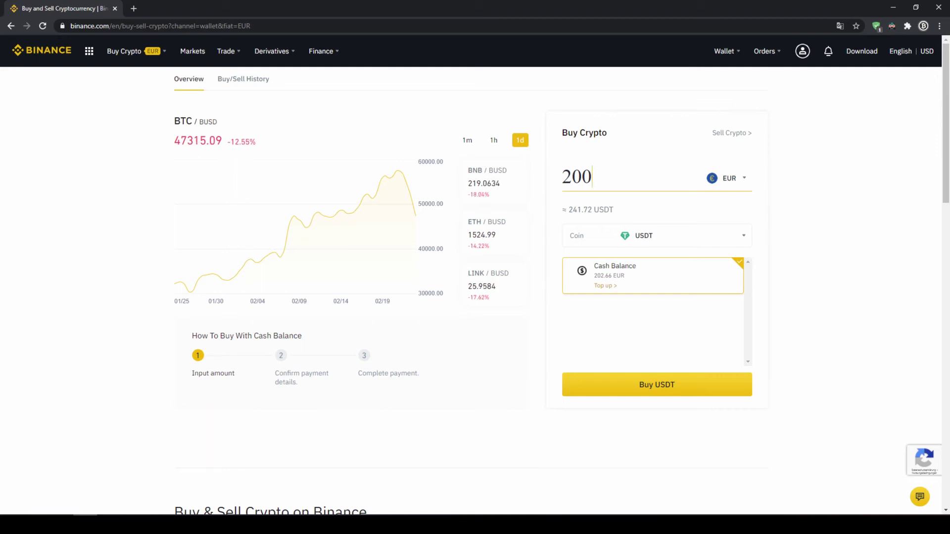
- Submit the 200 EUR order, review the 241.447563 USDT amount and rate, and confirm
click(664, 396)
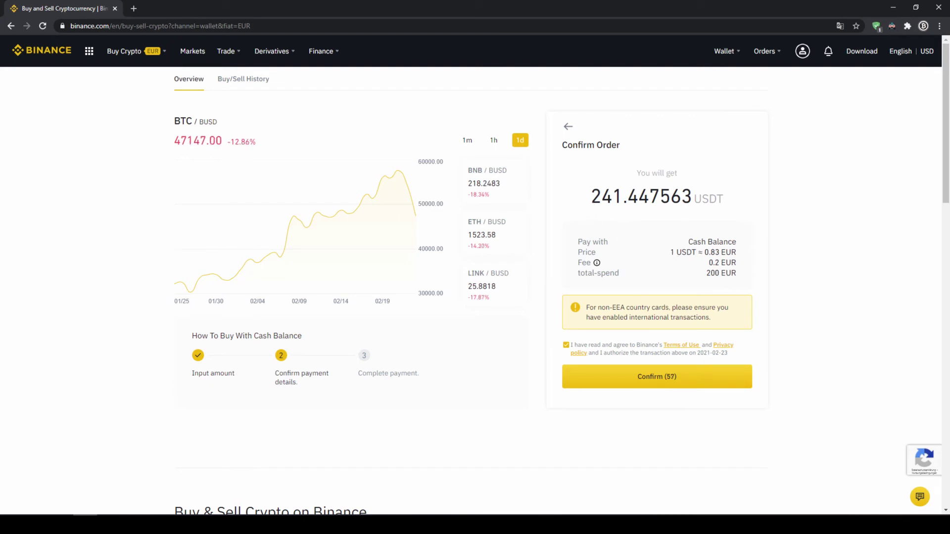
drag(591, 197, 623, 197)
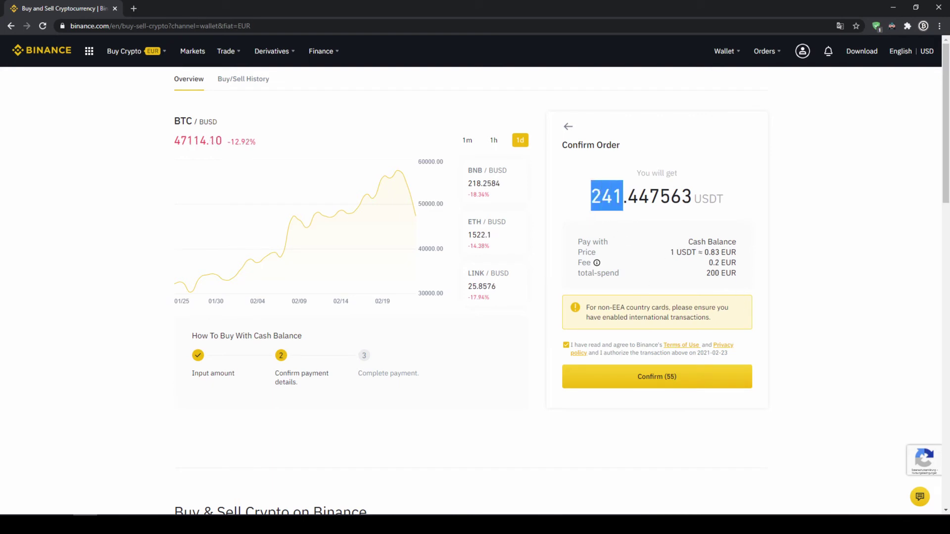
click(584, 198)
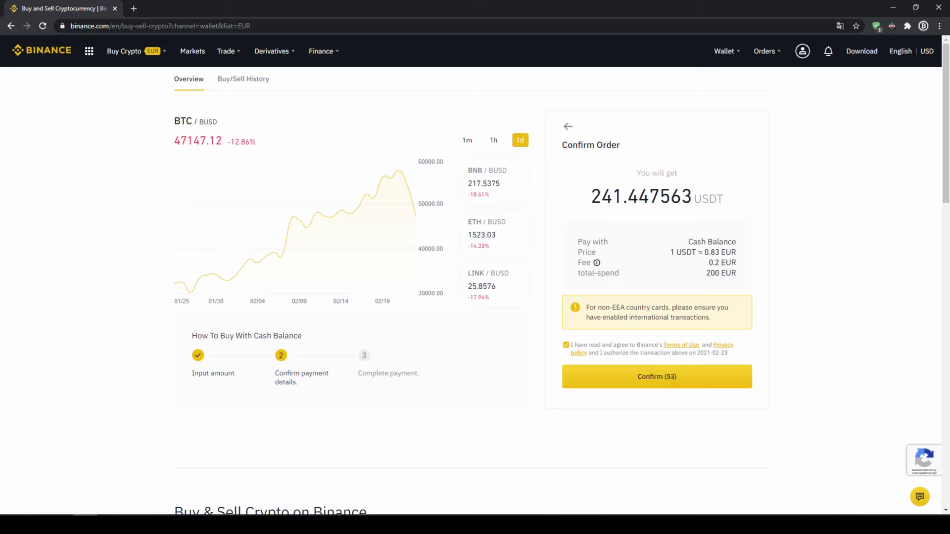
drag(589, 196, 623, 197)
click(623, 197)
drag(691, 252, 737, 273)
click(721, 262)
click(740, 276)
click(680, 386)
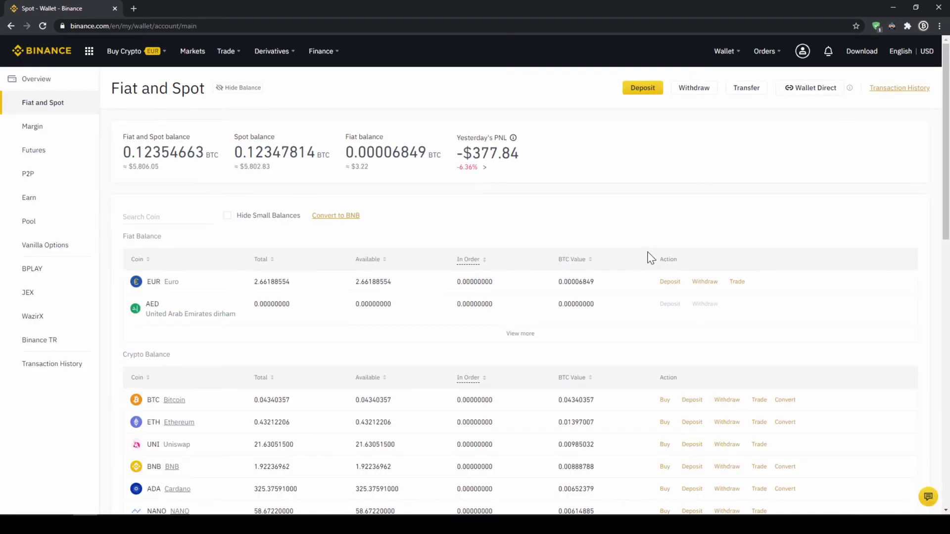
- Check the remaining 2.66188554 EUR and the new 241.46490760 USDT balance
drag(241, 293, 298, 288)
click(302, 288)
scroll(299, 286, down, 4)
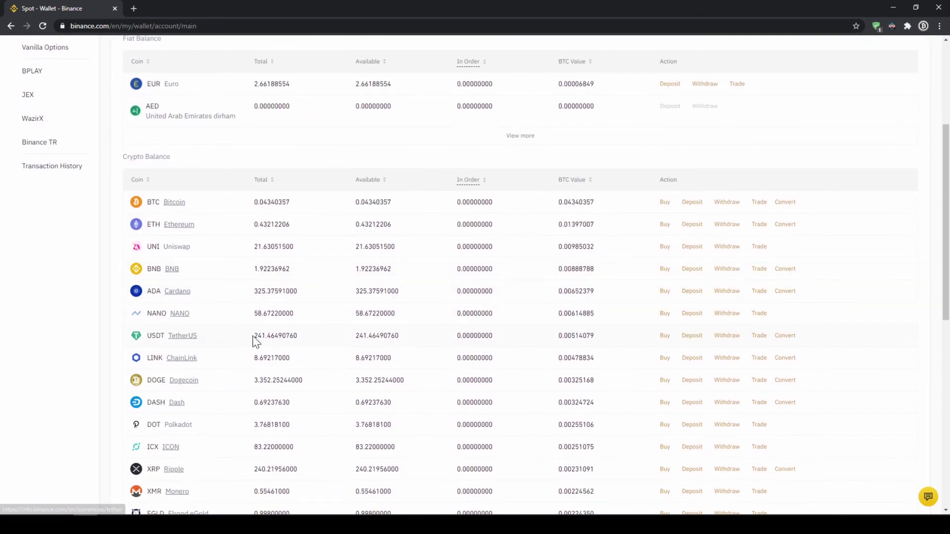
double_click(300, 336)
click(325, 340)
scroll(328, 342, up, 4)
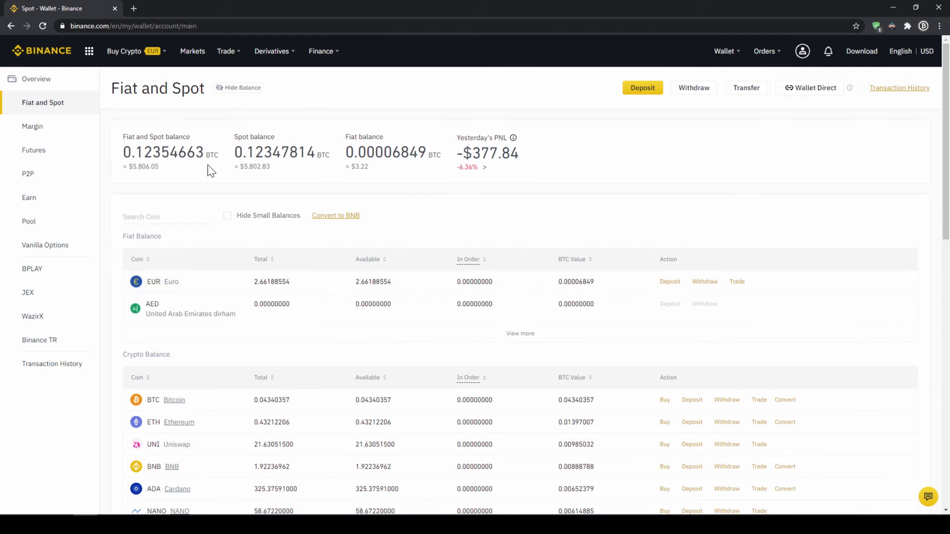
mouse_move(129, 60)
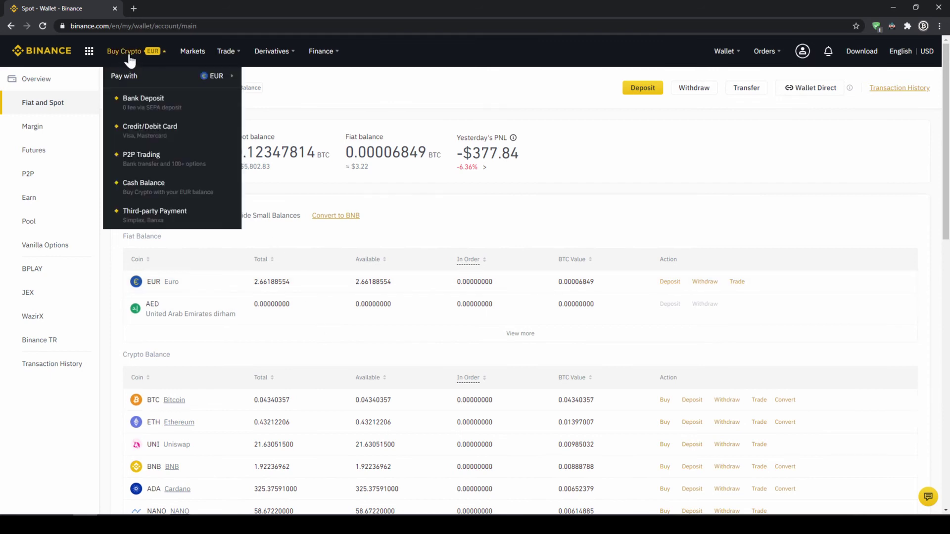
- Open the Credit/Debit Card buy page, keeping EUR as the payment currency
click(144, 138)
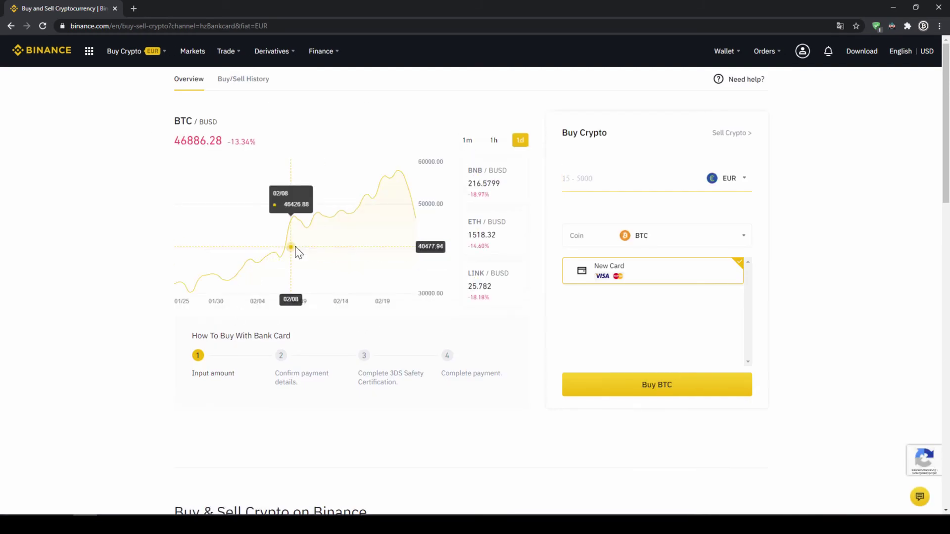
click(741, 180)
mouse_move(747, 253)
mouse_down()
mouse_move(751, 284)
mouse_move(743, 255)
mouse_up()
click(786, 212)
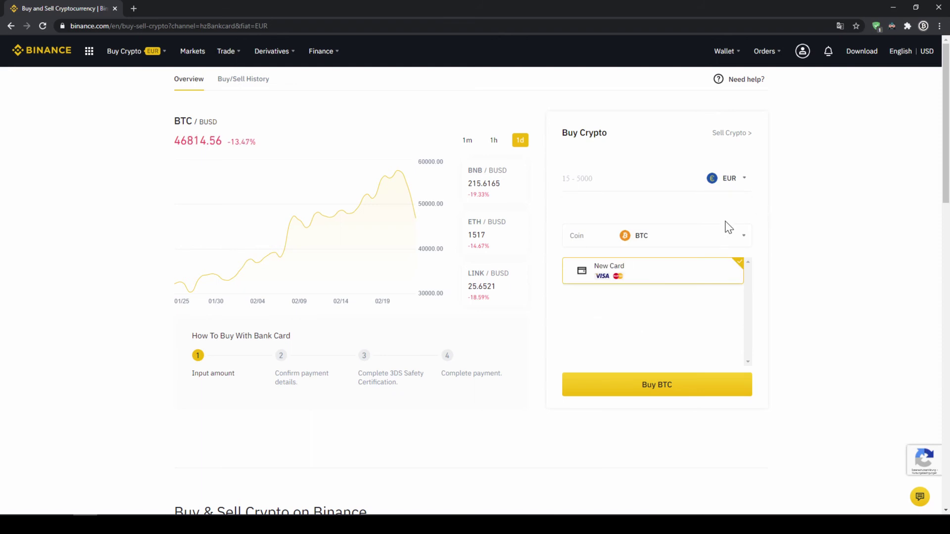
- Choose USDT, enter 500 EUR and check the estimated 604.22 USDT
click(693, 242)
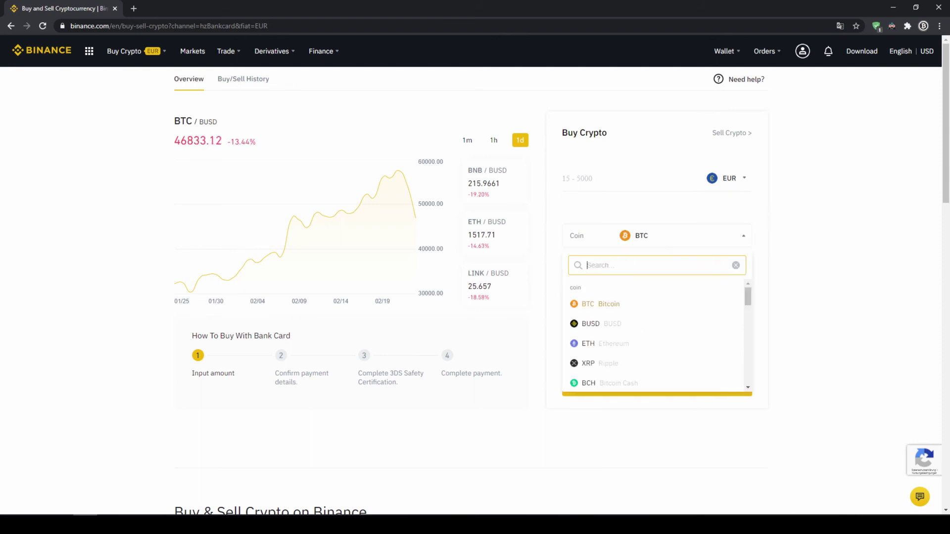
text(usdt)
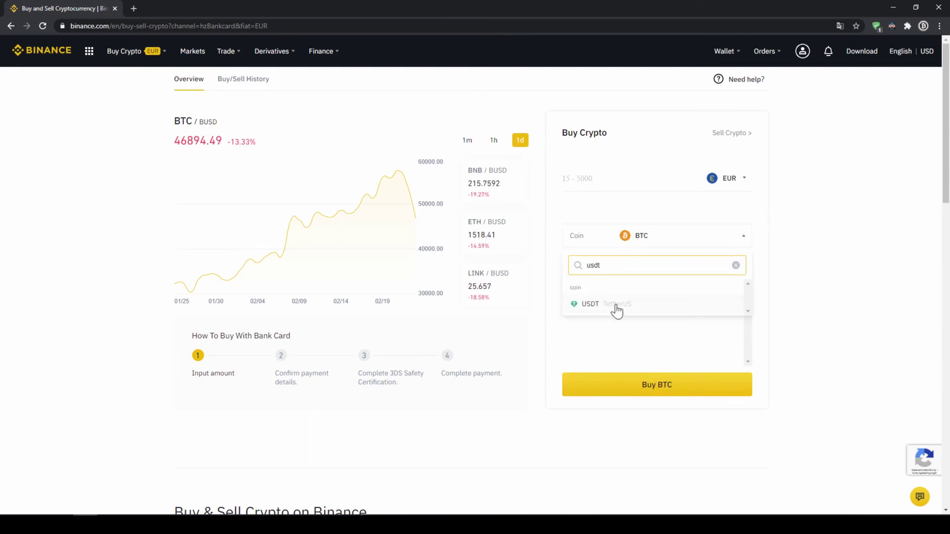
click(612, 306)
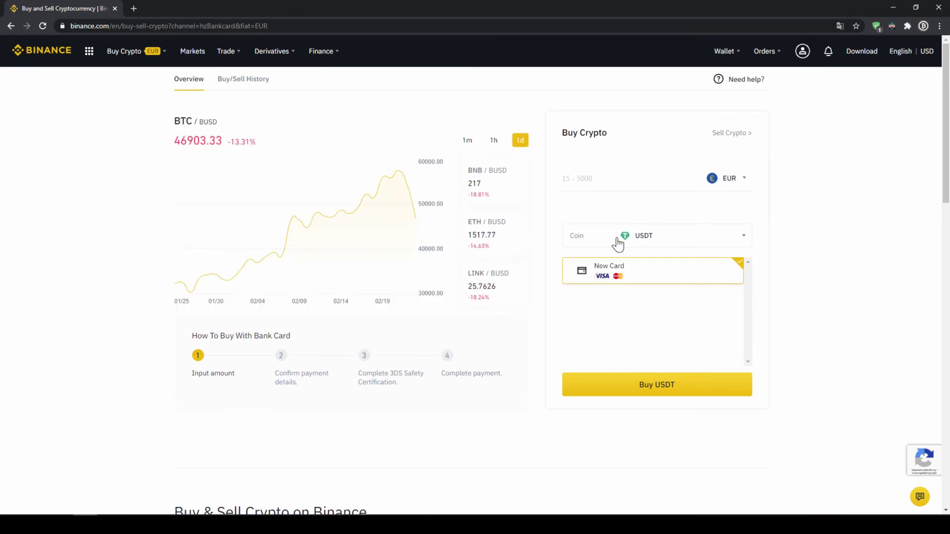
click(613, 184)
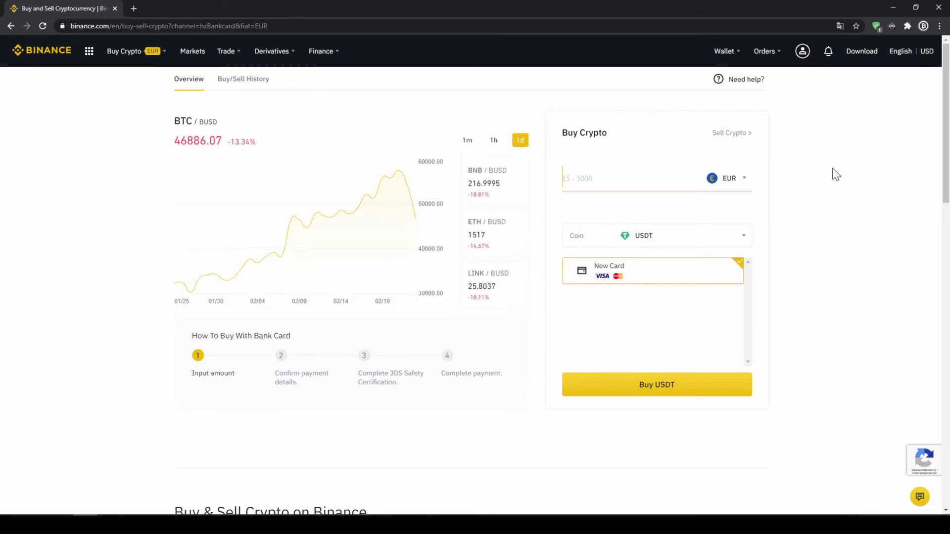
text(500)
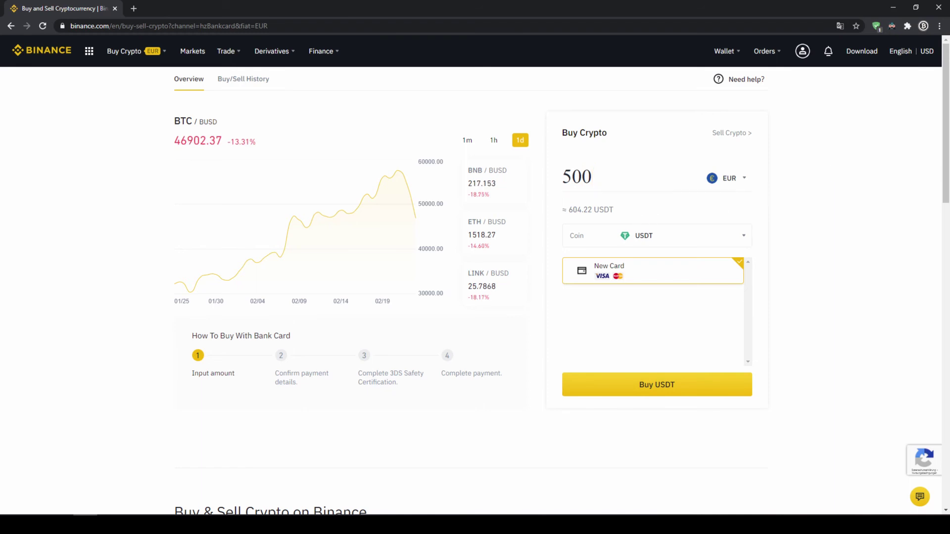
drag(568, 209, 612, 209)
click(620, 211)
- Return to the Fiat and Spot wallet and verify the USDT total of 241.46490760
click(695, 392)
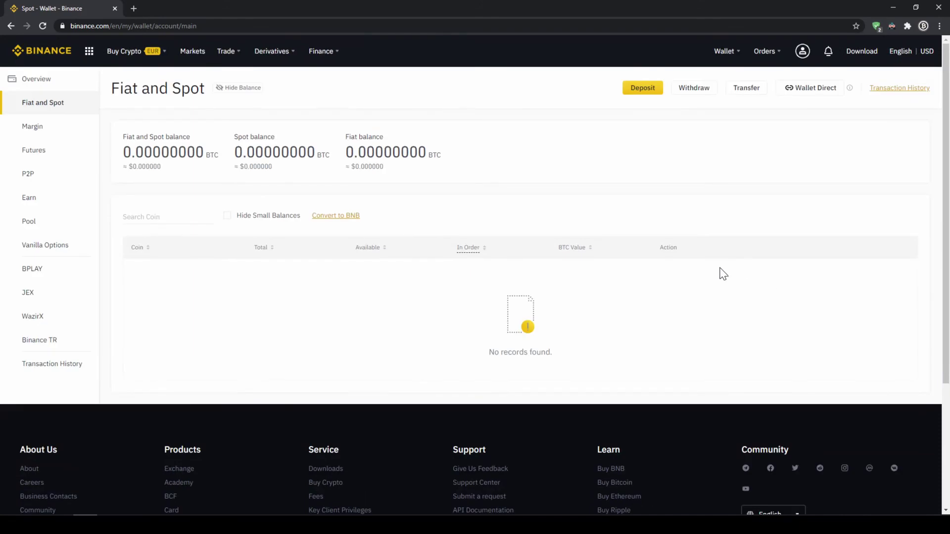
scroll(436, 271, down, 4)
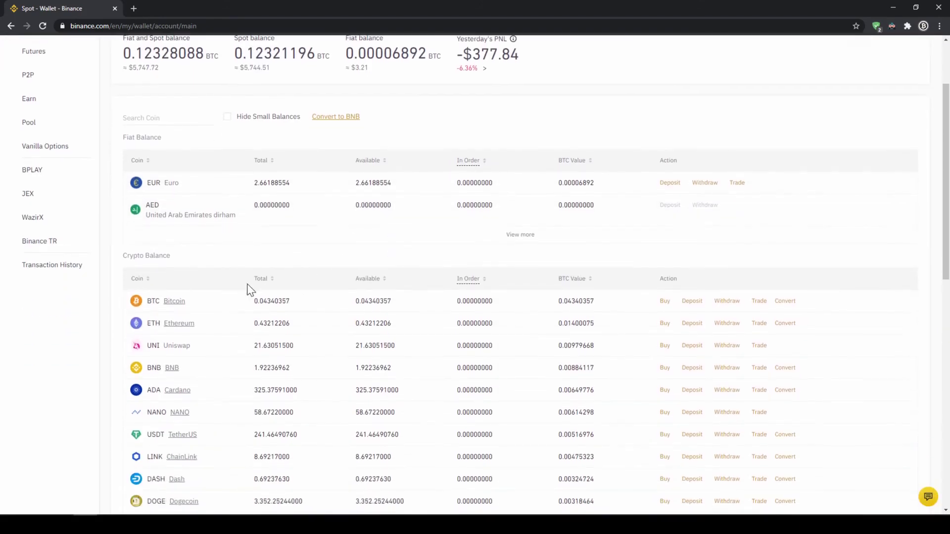
drag(254, 340, 303, 341)
click(305, 341)
scroll(306, 340, up, 4)
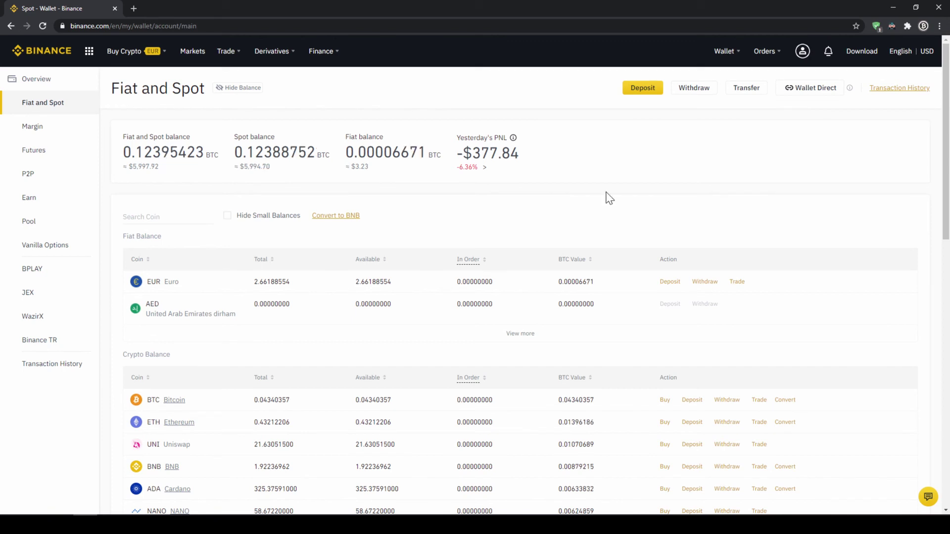
- Filter the Markets list to FIAT Markets and search for ALGOUSDT
click(188, 53)
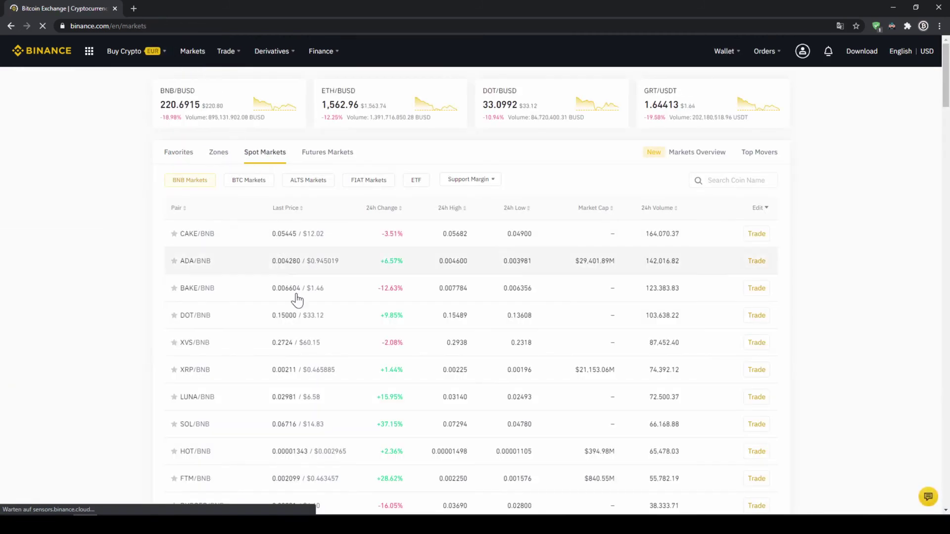
scroll(427, 250, down, 2)
scroll(426, 250, down, 3)
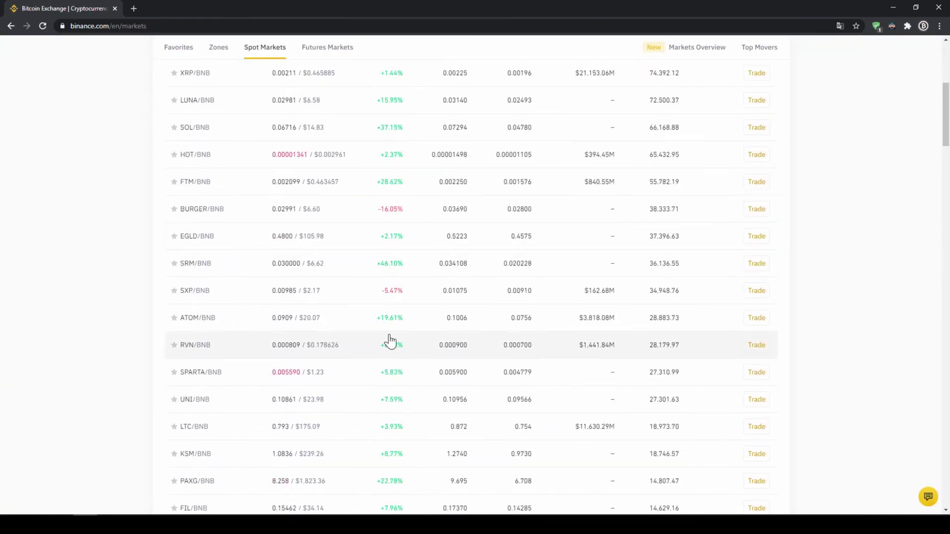
scroll(387, 324, up, 5)
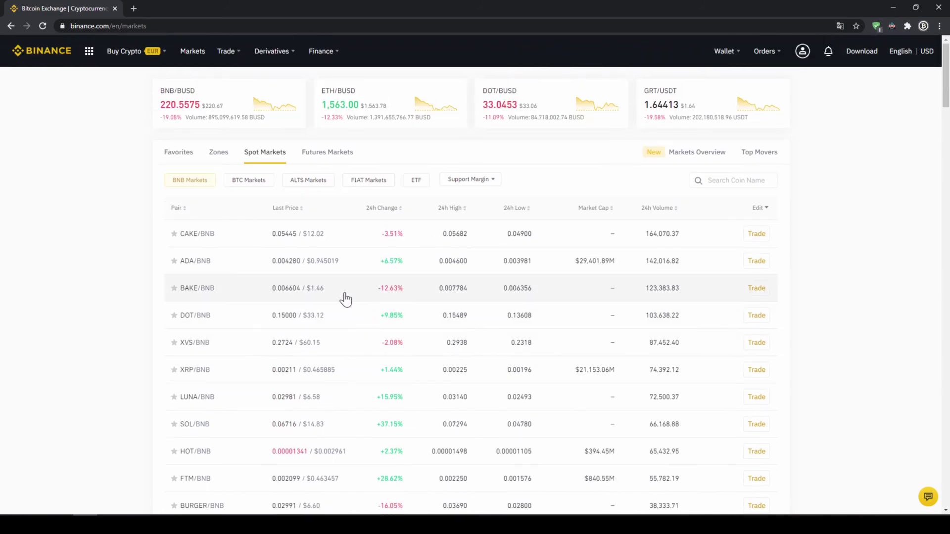
click(374, 186)
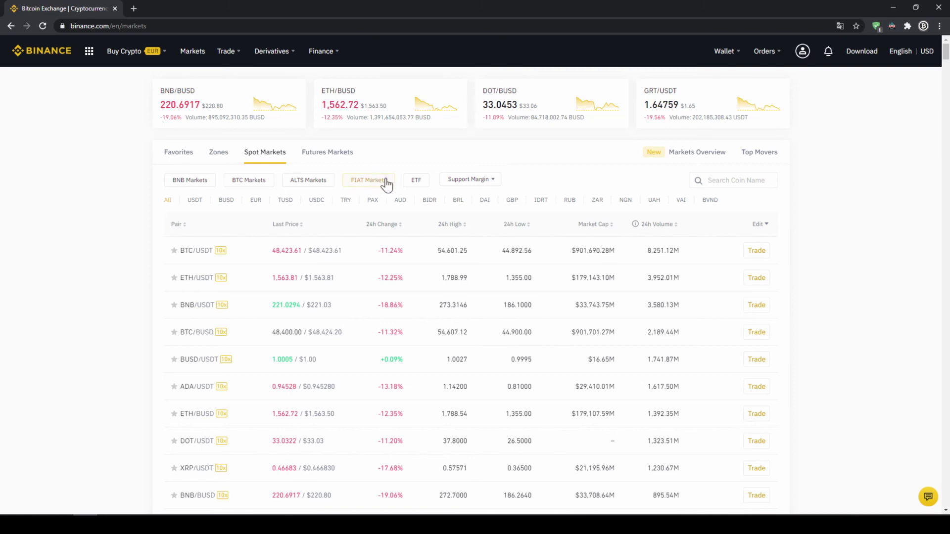
click(725, 180)
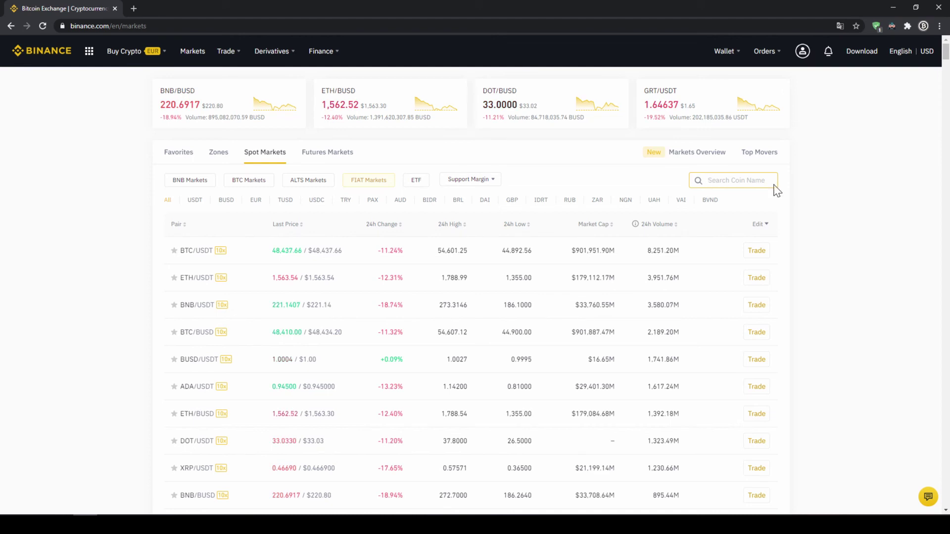
text(ALG)
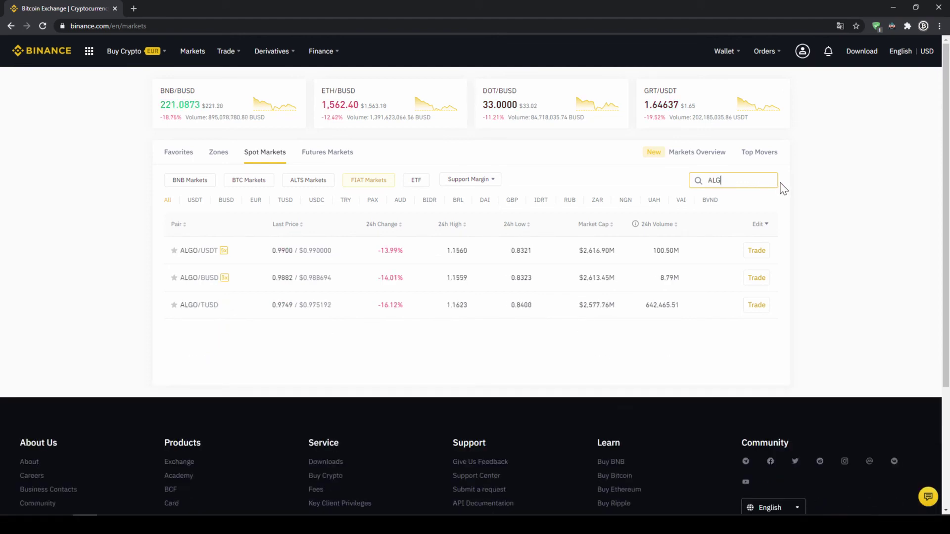
text(OUSDT)
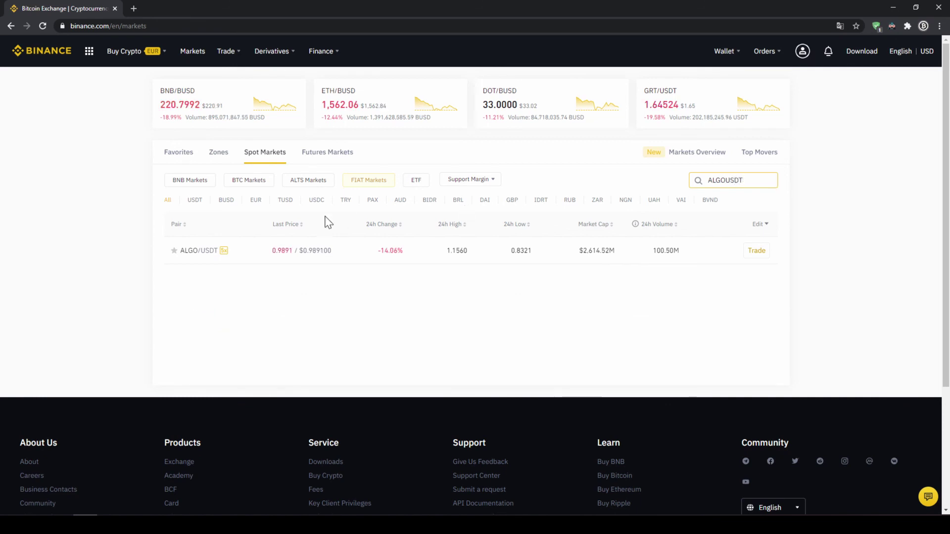
- Open the ALGO/USDT trading page and select the 0.9873 USDT buy price and amount fields
click(292, 262)
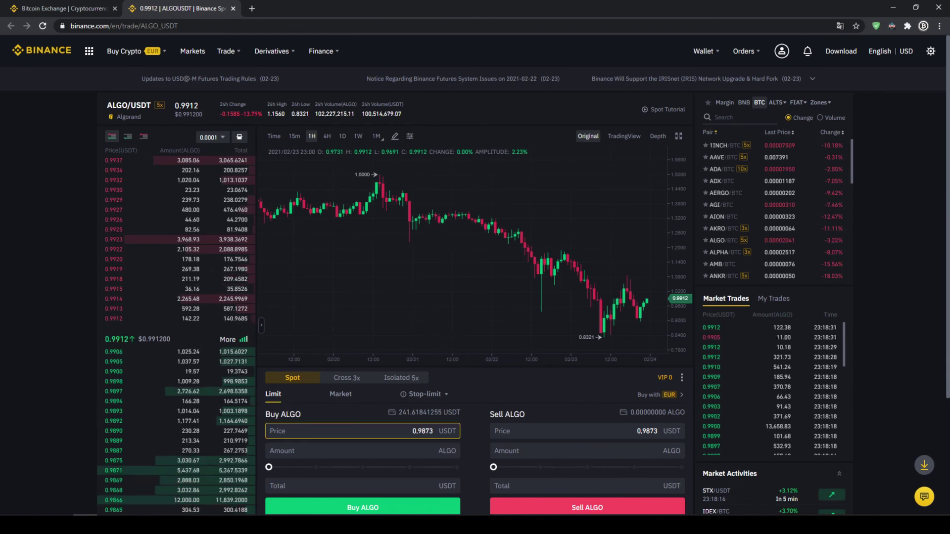
drag(411, 430, 463, 434)
click(412, 431)
click(356, 450)
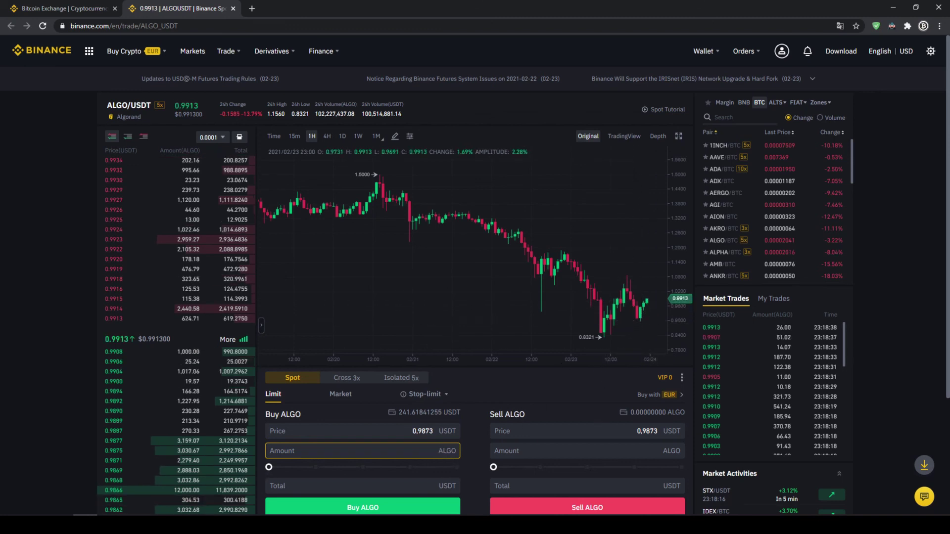
drag(419, 431, 464, 436)
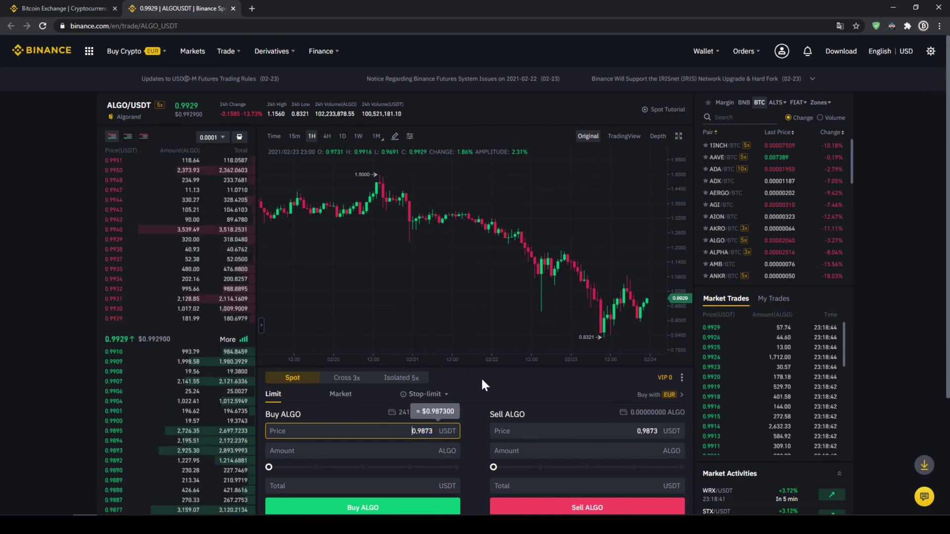
- Switch the Buy ALGO form to a Market order and check the available USDT balance
click(341, 398)
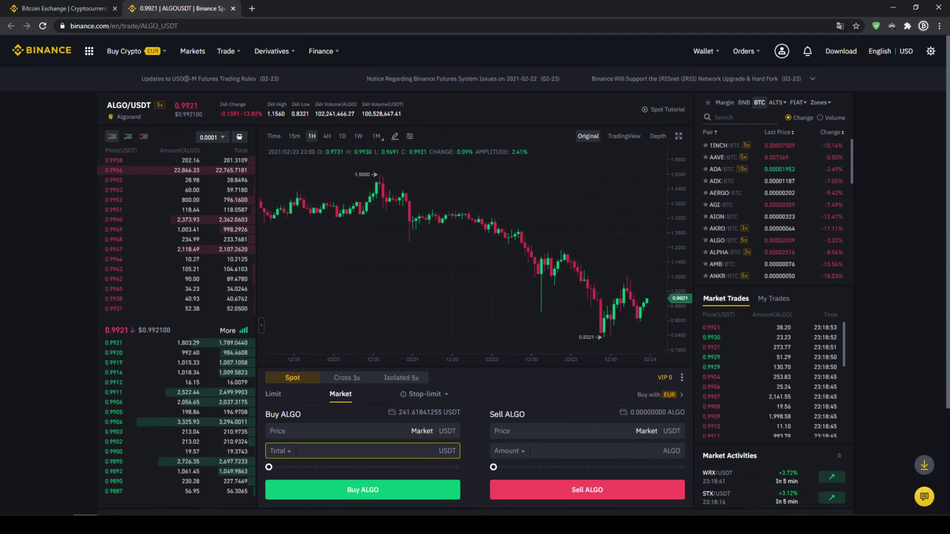
click(452, 453)
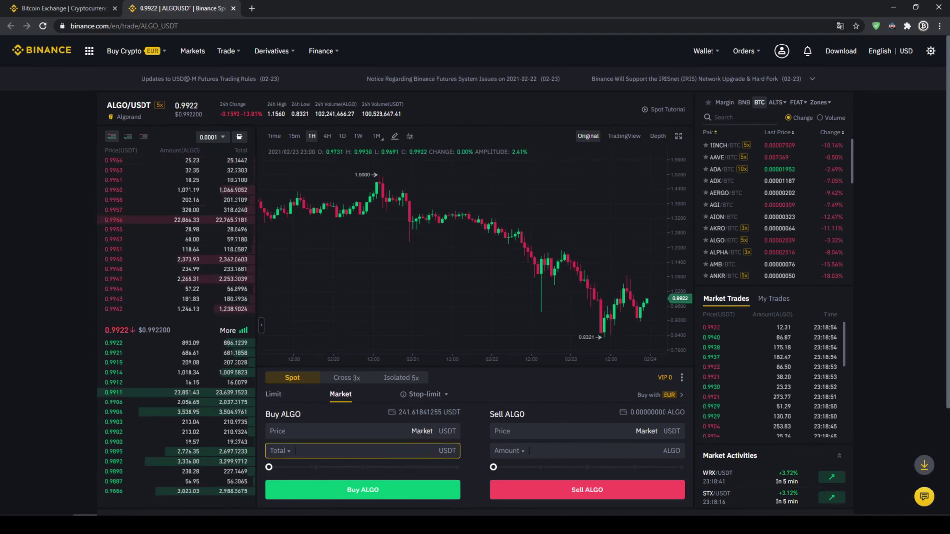
drag(399, 412, 438, 412)
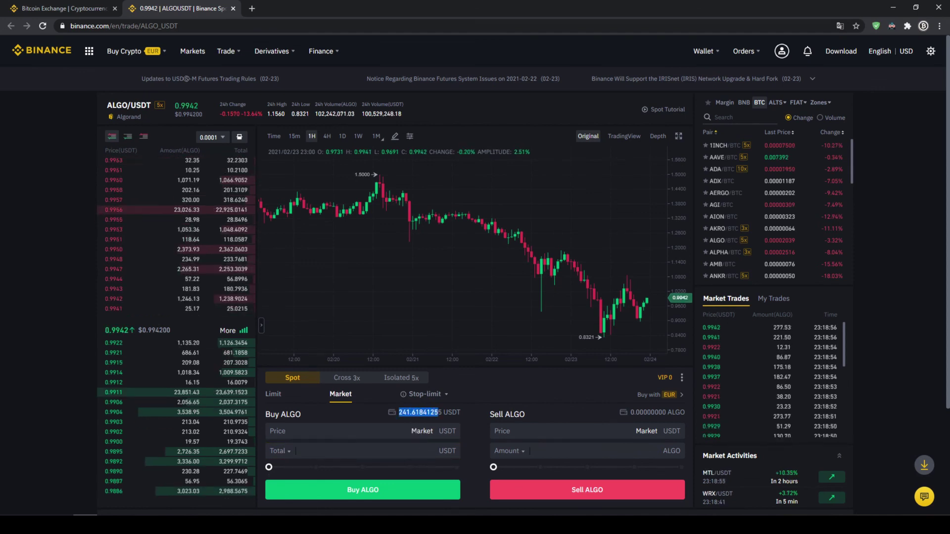
click(465, 412)
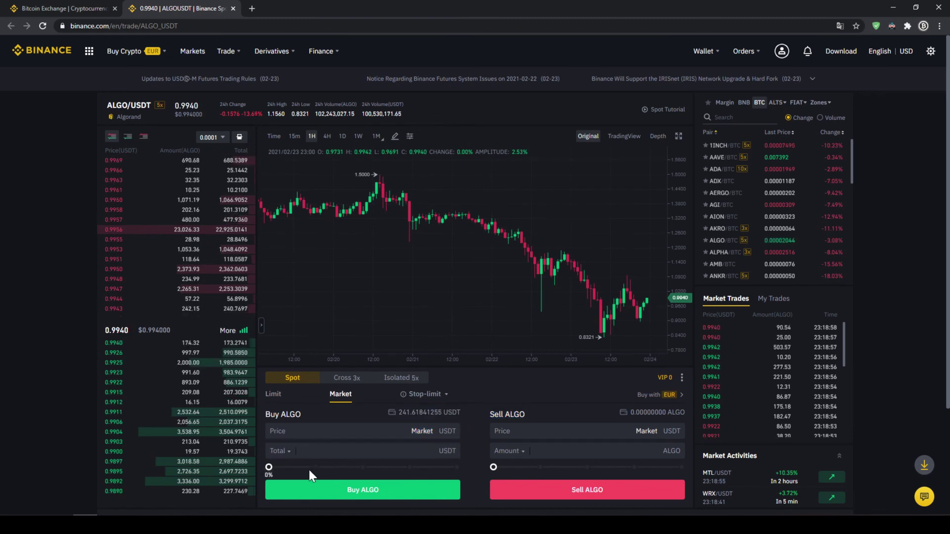
- Drag the buy slider to 100%, totalling 241.610358 USDT
drag(271, 468, 366, 467)
drag(432, 451, 396, 450)
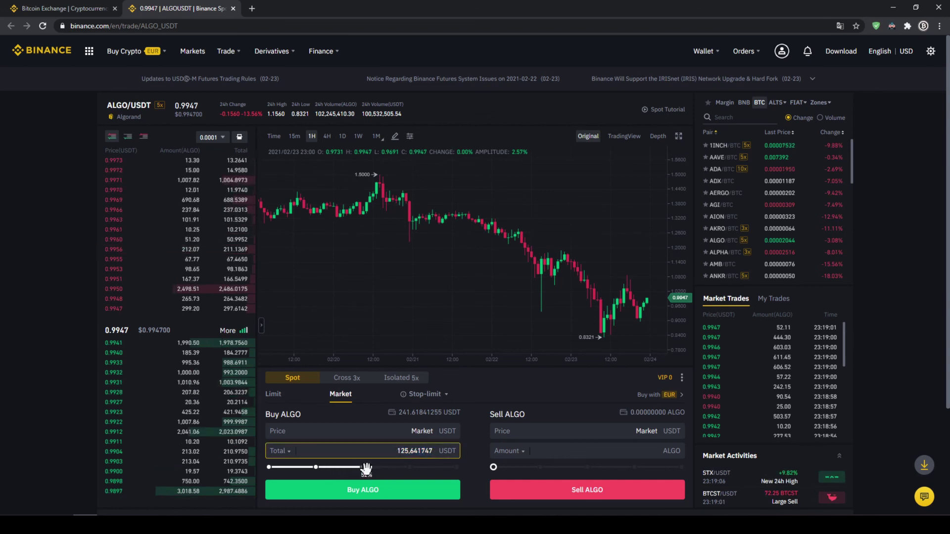
click(382, 467)
drag(385, 466, 455, 466)
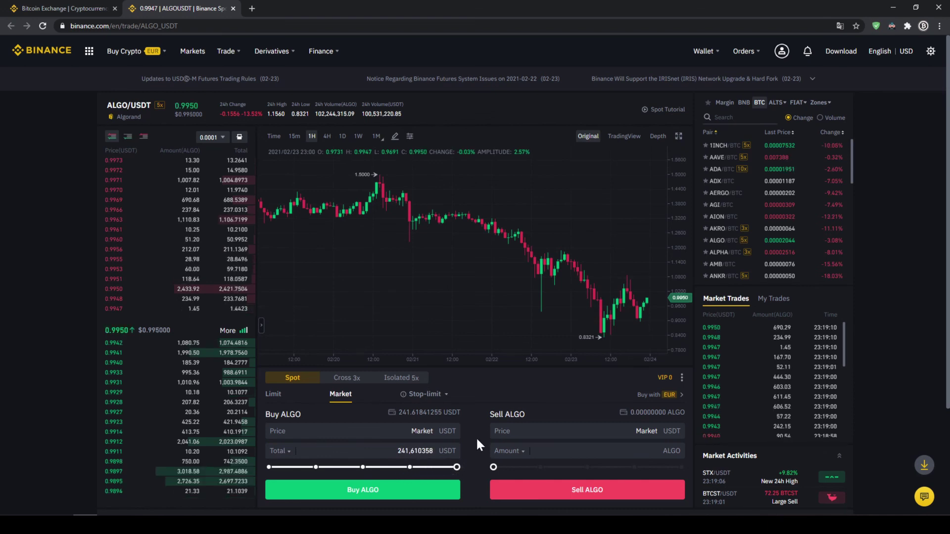